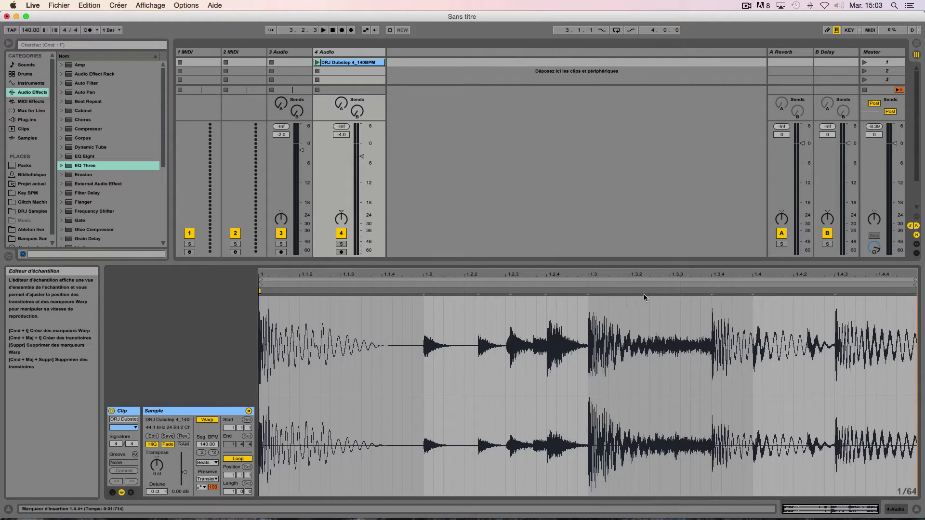
Step: Play the DRJ Dubstep 4_140BPM clip and stop it
left_click(317, 63)
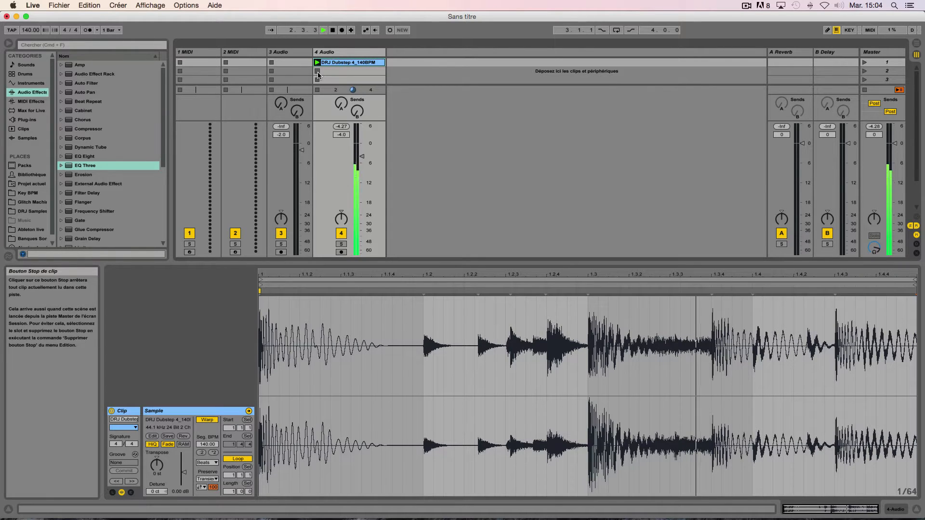
left_click(318, 72)
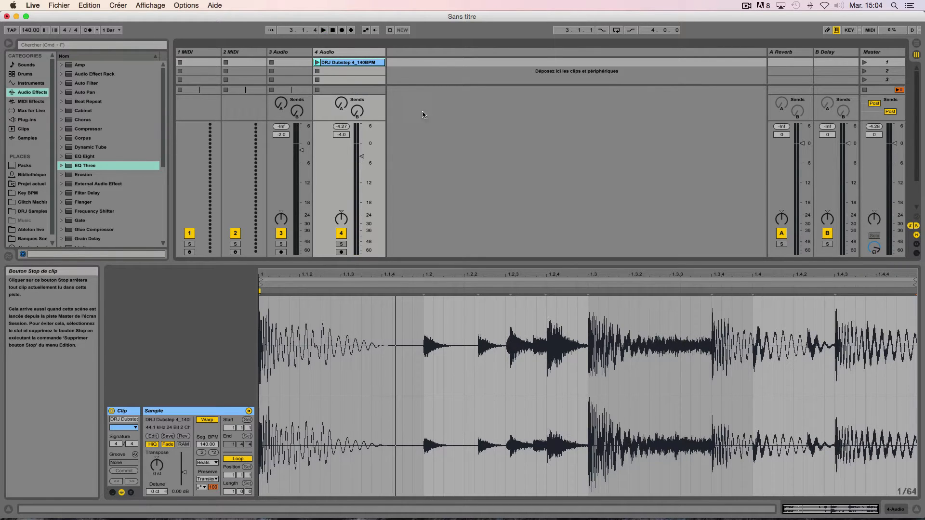
Step: Try placing individual warp markers just after 1.1.4 and 1.2 in the sample, and remove them again
double_click(393, 292)
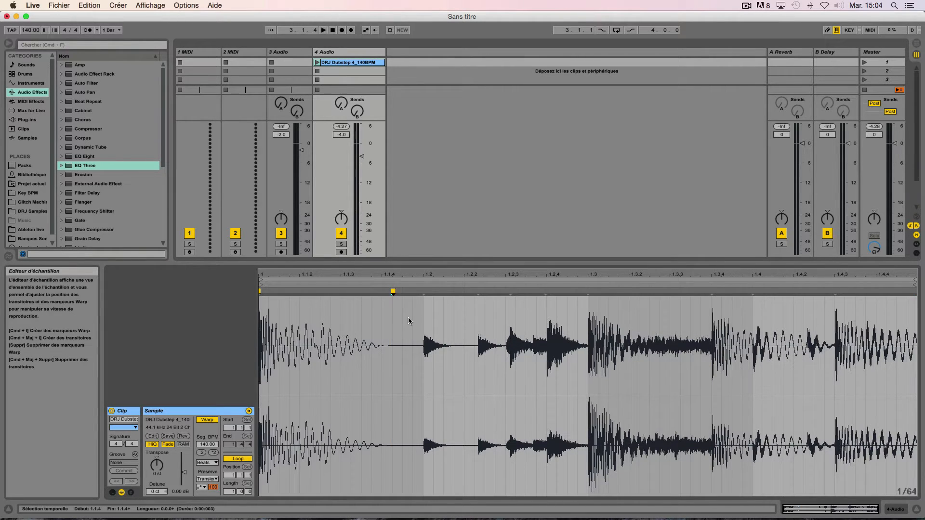
double_click(444, 292)
left_click(444, 292)
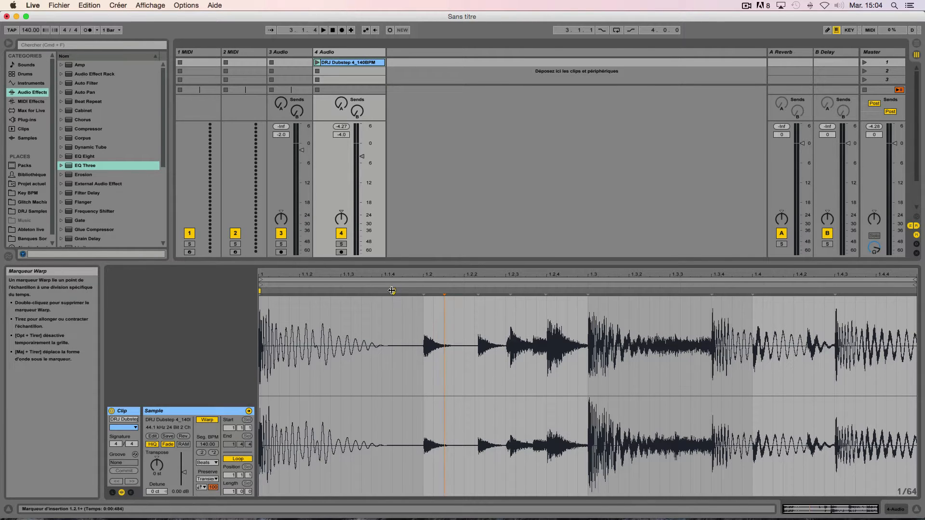
left_click_drag(392, 290, 382, 291)
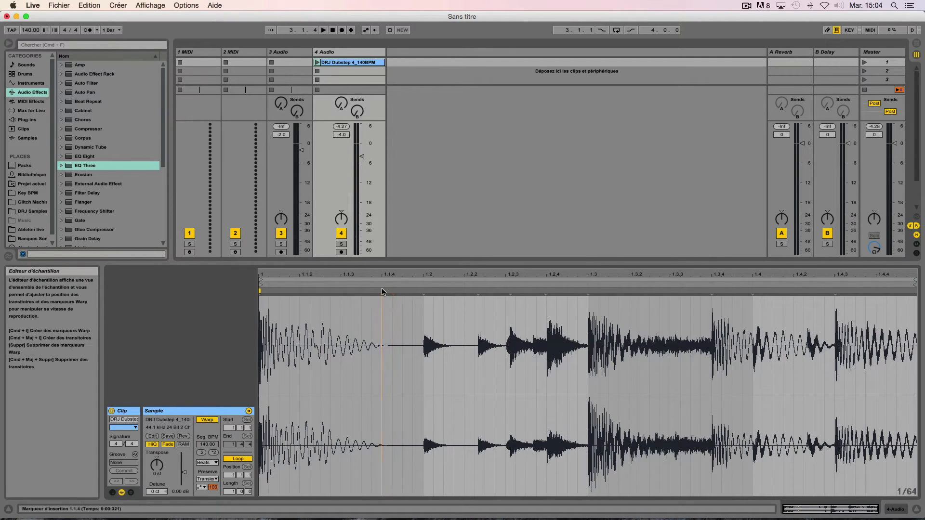
Step: Place four trial warp markers between 1.1.4 and 1.2.4, and delete them all through a time selection covering them
double_click(432, 292)
double_click(470, 291)
left_click(470, 291)
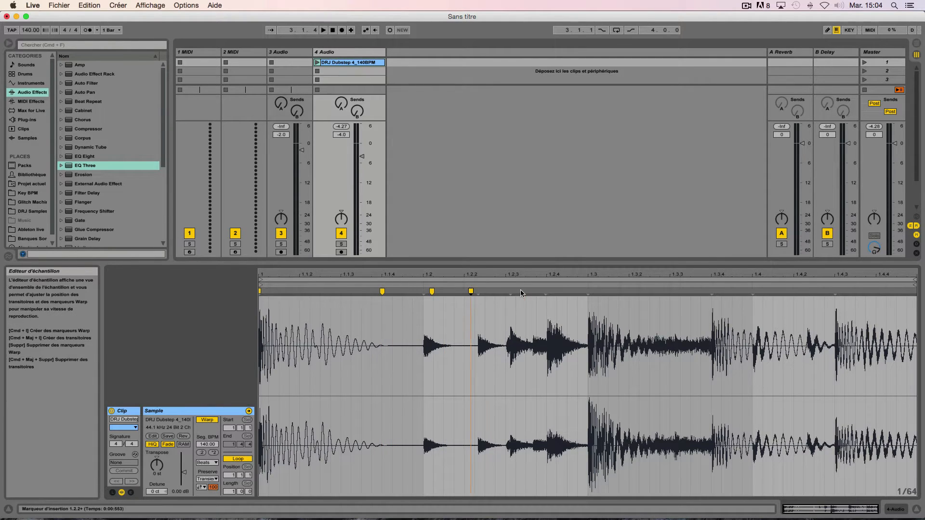
double_click(522, 291)
left_click_drag(372, 323, 544, 329)
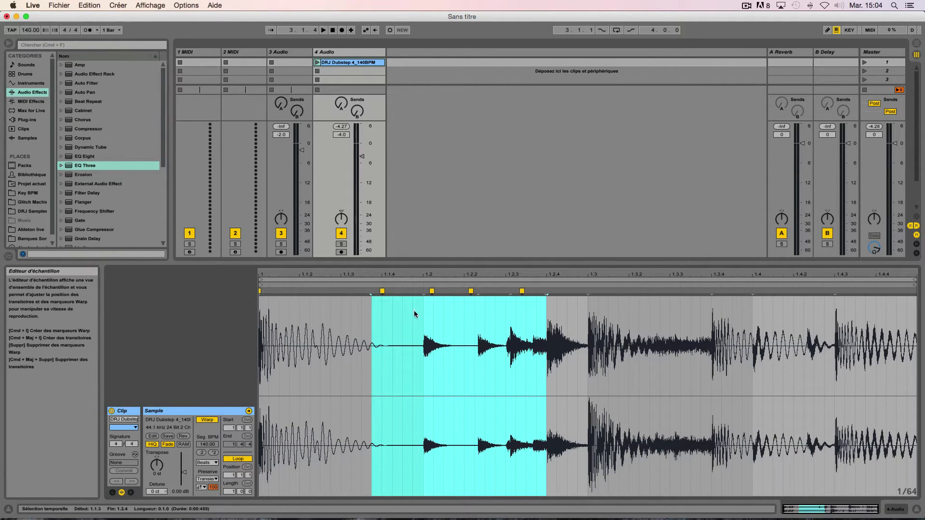
right_click(532, 320)
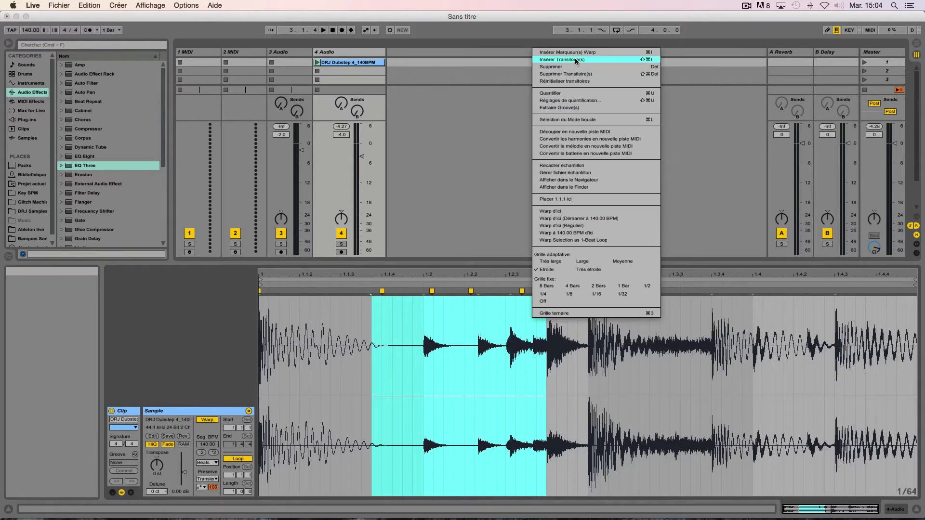
left_click(630, 68)
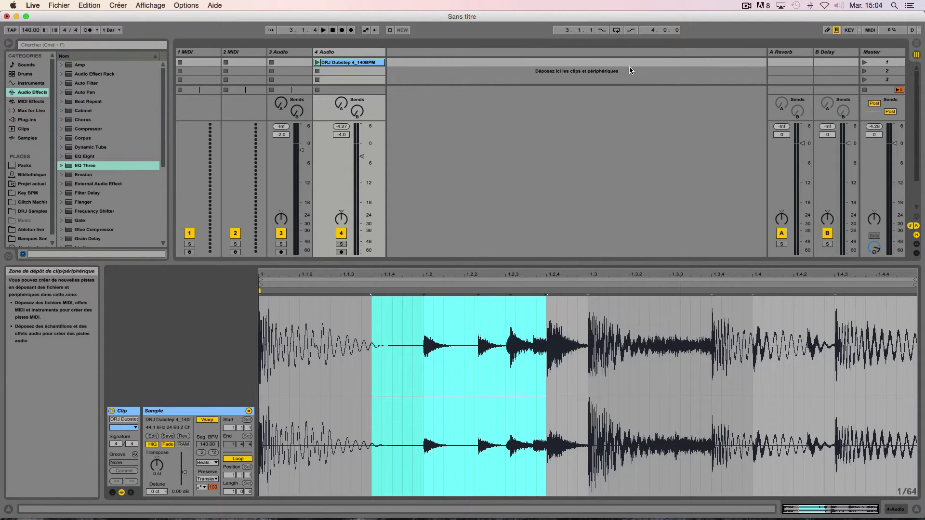
left_click(403, 320)
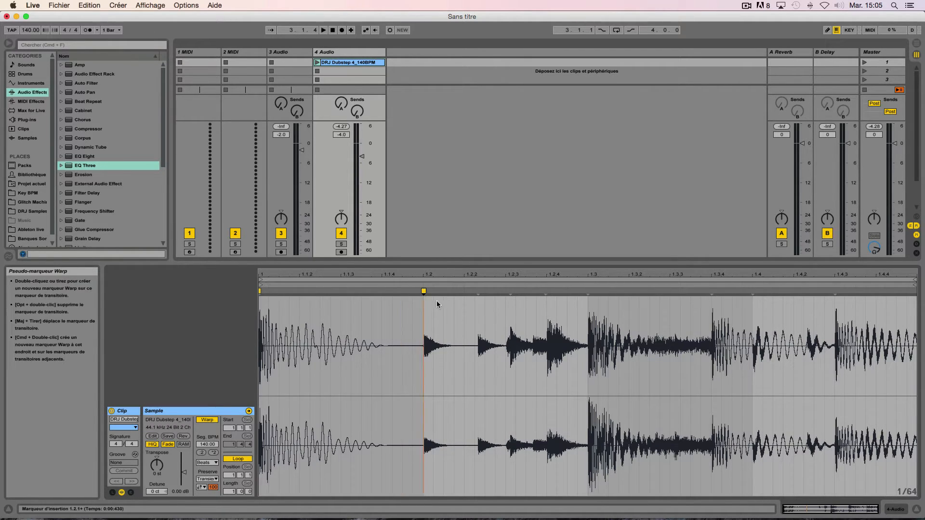
Step: Add warp markers on beats 1.2, 1.3 and 1.4 of the sample
double_click(423, 291)
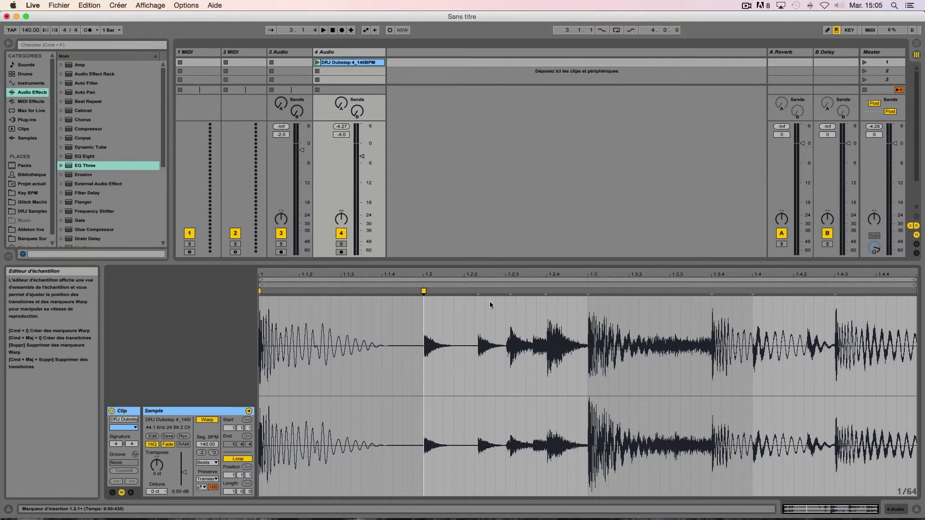
double_click(588, 291)
double_click(751, 291)
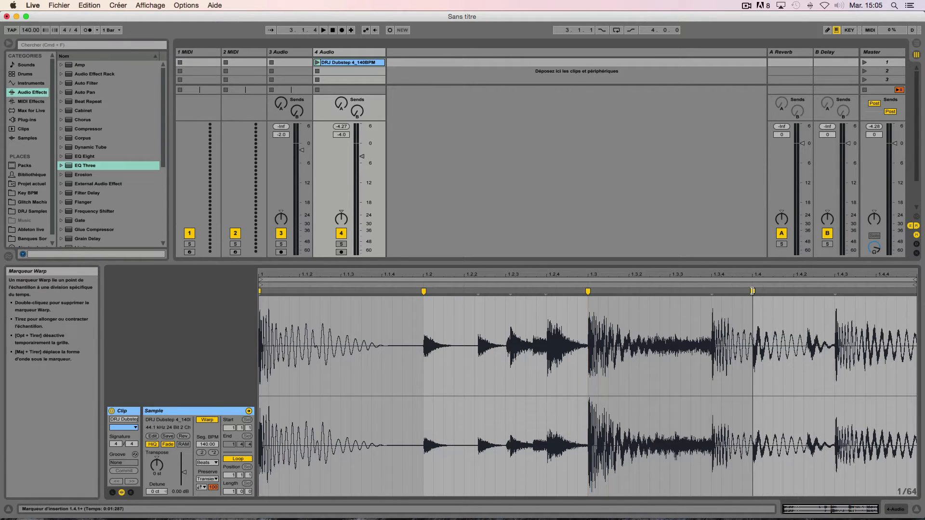
Step: Shorten the loop to the first beat and audition the clip while moving the loop to the second beat
left_click_drag(912, 283, 420, 267)
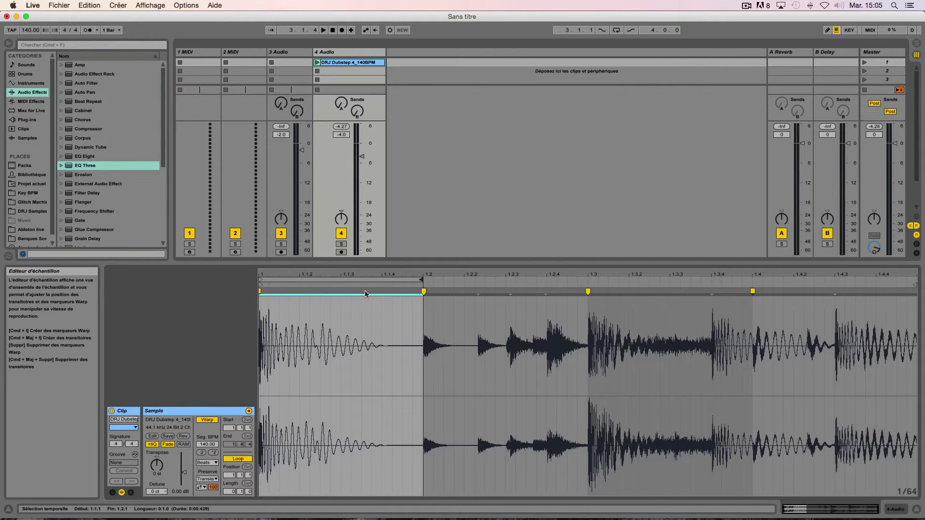
left_click(317, 63)
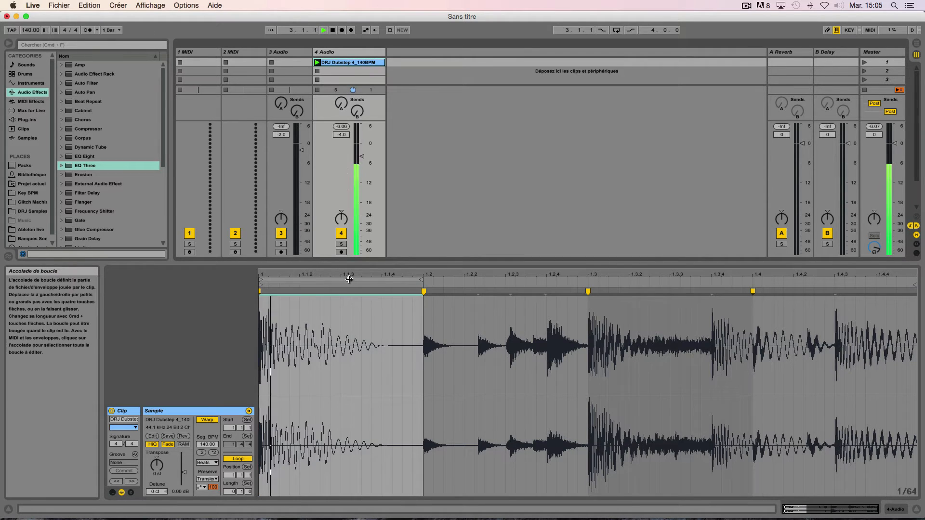
left_click_drag(345, 289, 518, 290)
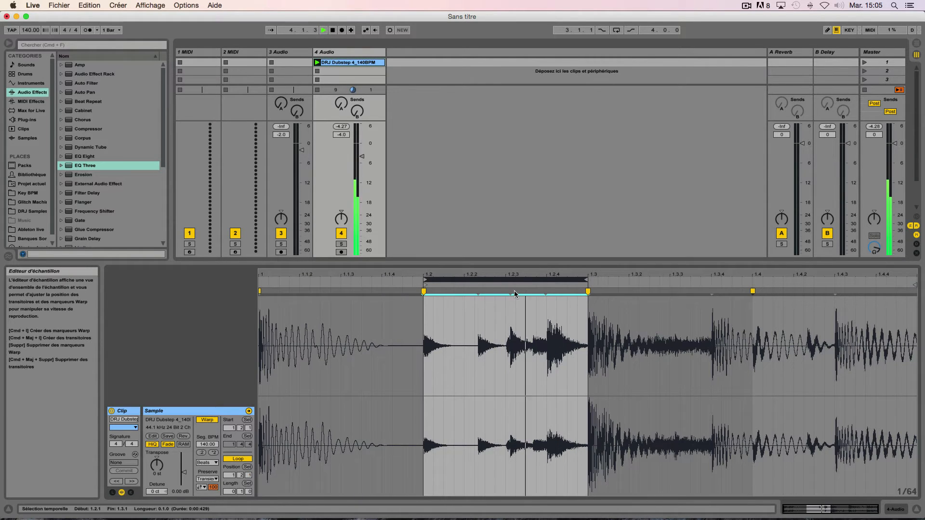
key("space")
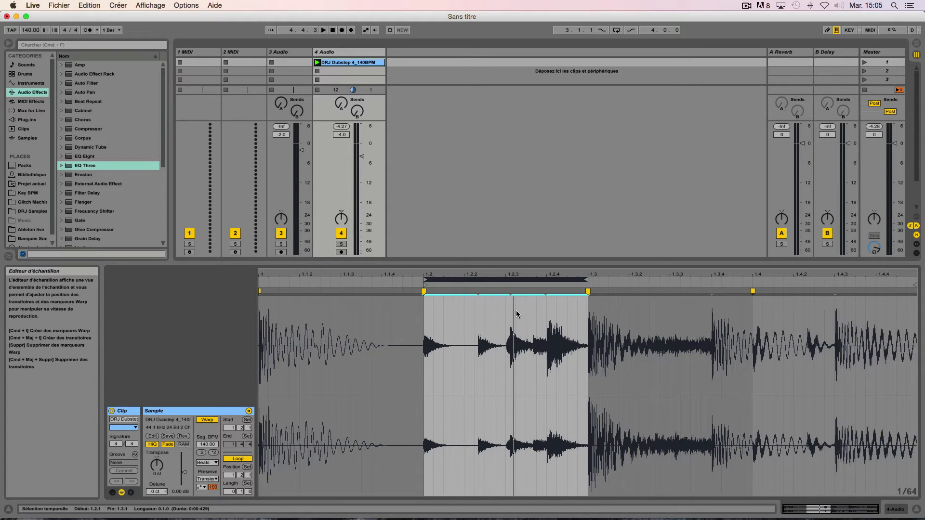
Step: Move the loop to the fourth beat and extend its start back to 1.1.1 to cover the full bar
left_click_drag(516, 290, 827, 284)
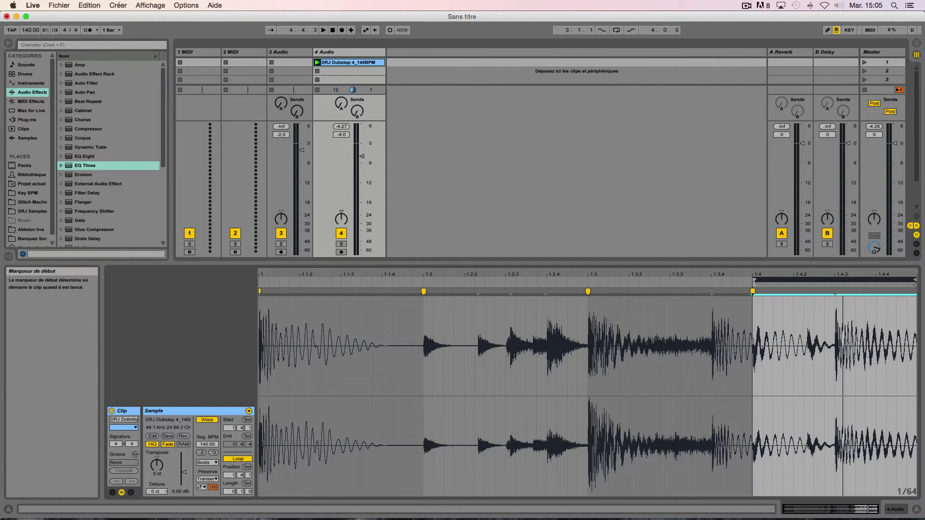
left_click_drag(752, 282, 269, 292)
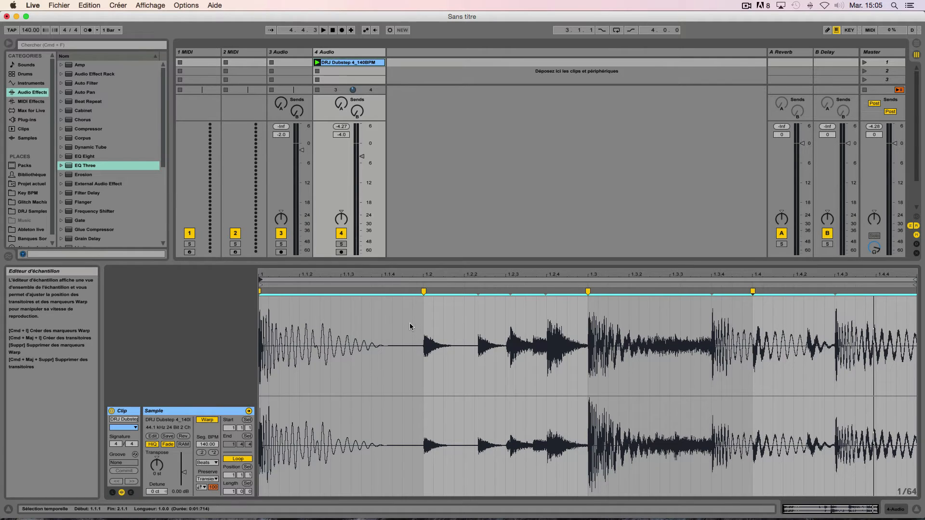
key("super+a")
left_click(316, 320)
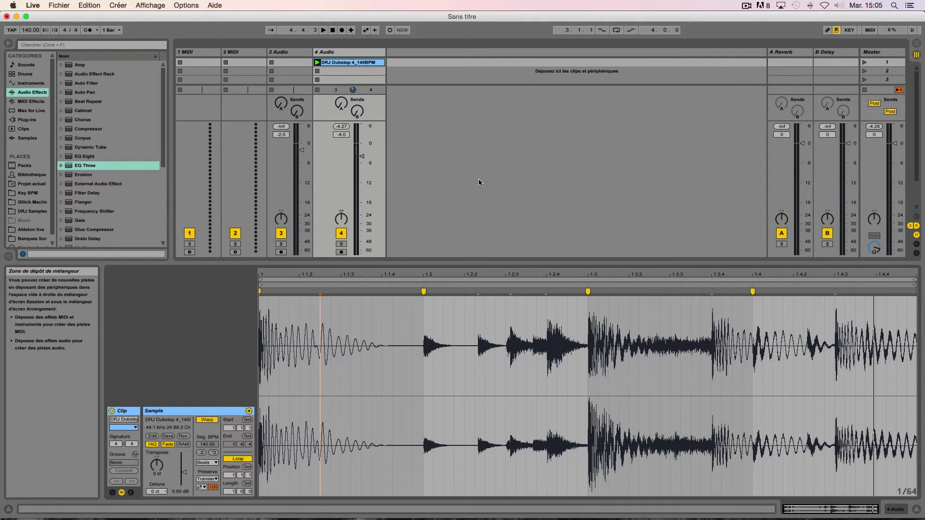
Step: Slice the DRJ Dubstep 4_140BPM clip to a new MIDI track, one slice per Warp Marker, with the Intégré slicing preset
right_click(359, 62)
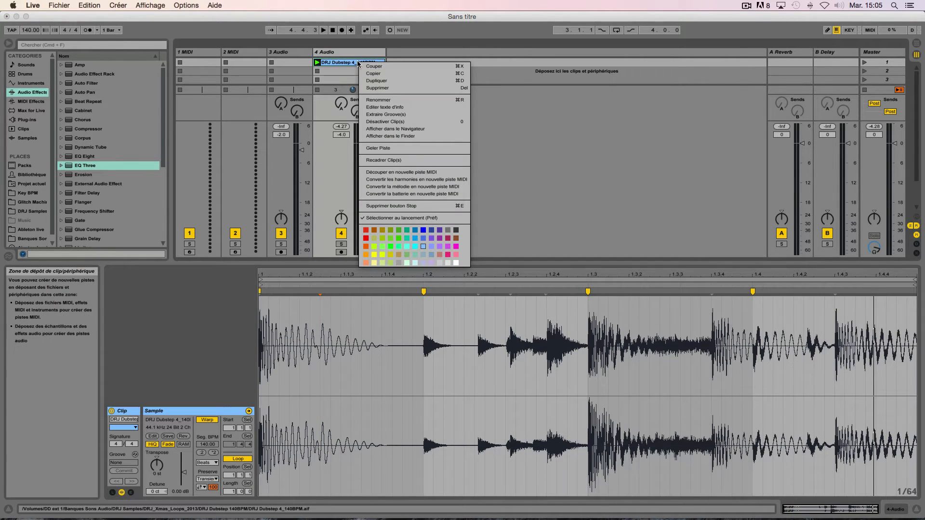
left_click(409, 172)
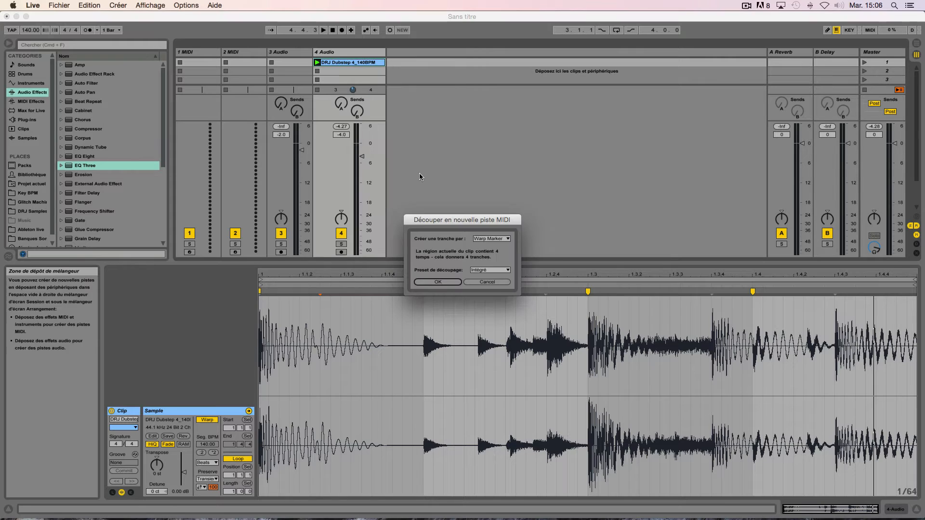
left_click(475, 240)
left_click(496, 255)
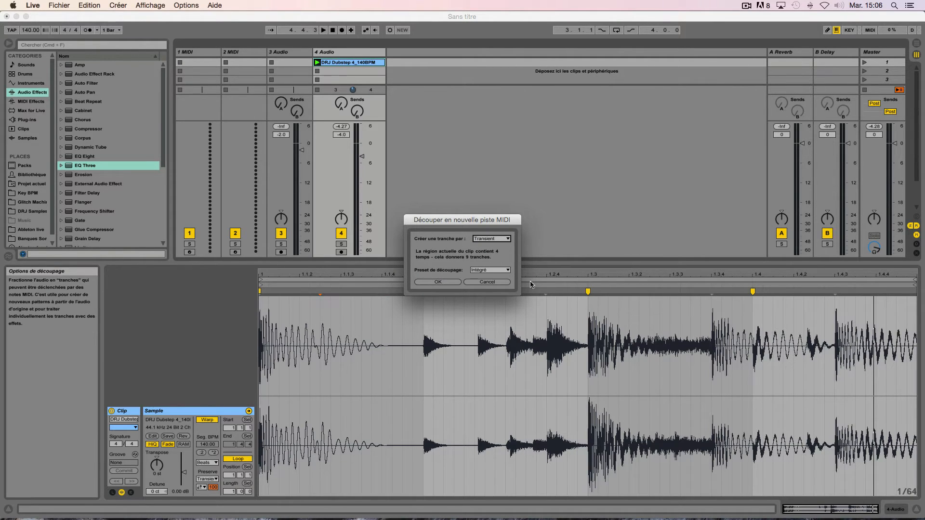
left_click(483, 239)
left_click(487, 247)
left_click(441, 282)
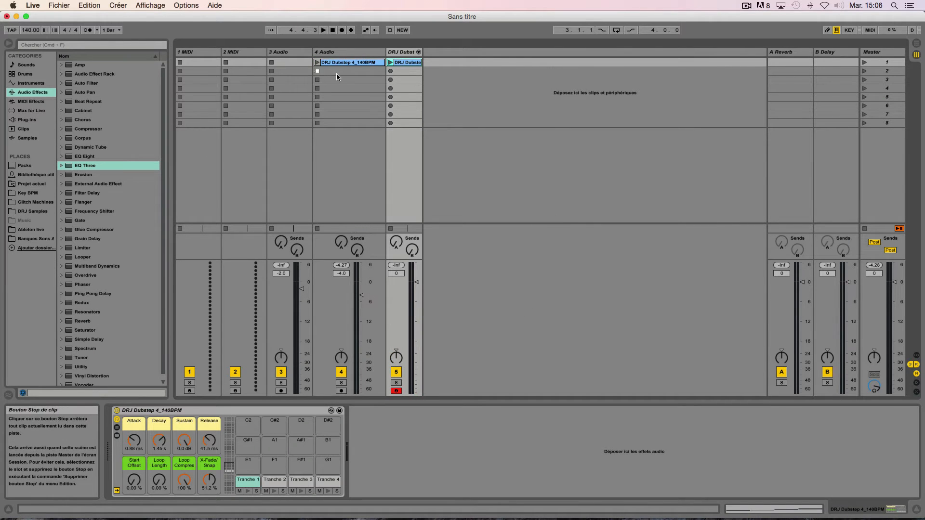
Step: Unfold the sliced track's chains, and open and audition its MIDI clip
left_click(418, 51)
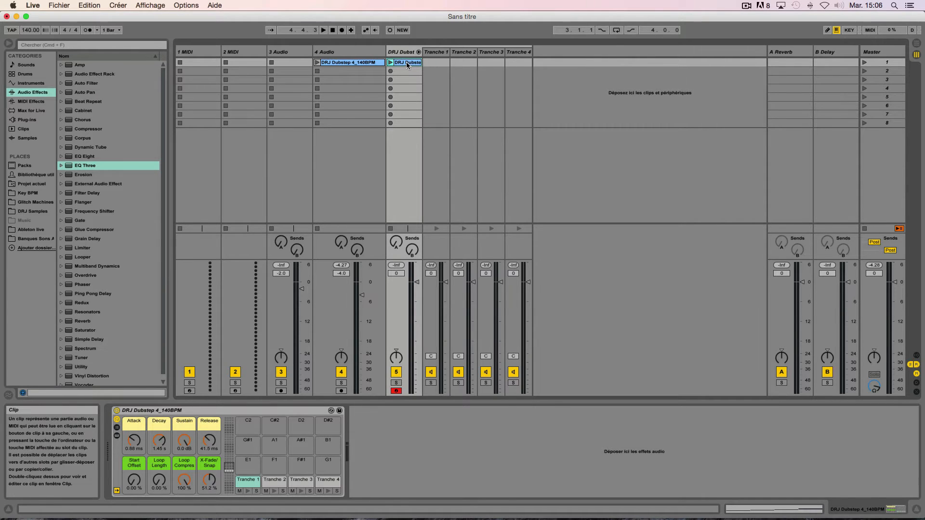
double_click(407, 63)
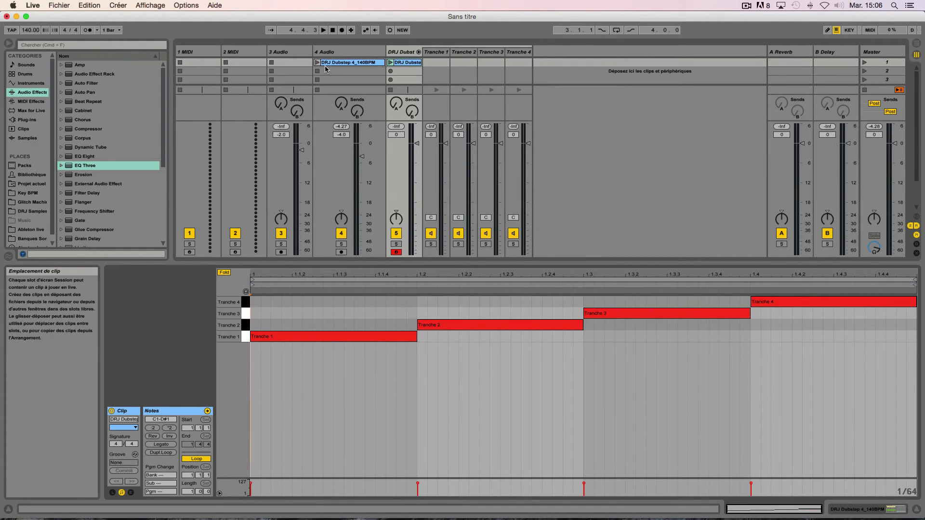
left_click(391, 63)
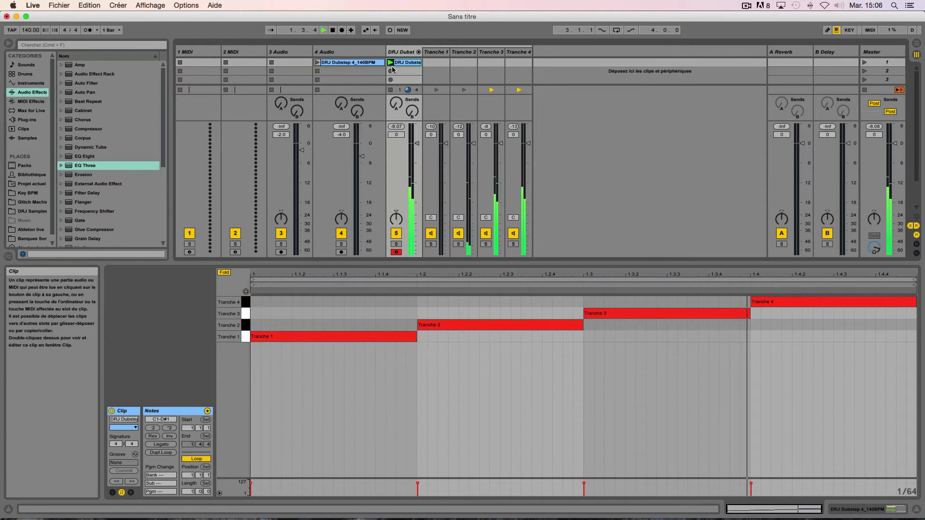
key("space")
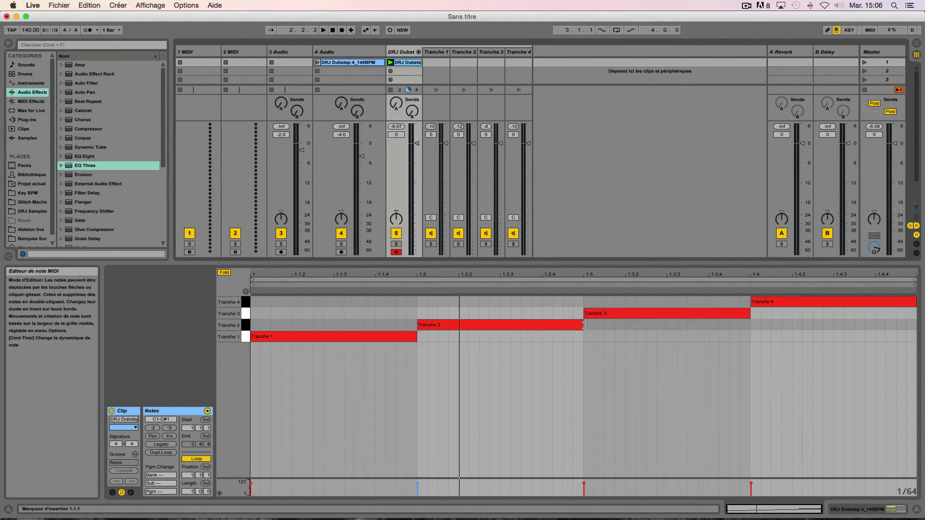
Step: Shorten the Tranche 2 note to just after 1.2.3, fill the gap before 1.3 with two Tranche 1 notes and one Tranche 4 note, and audition
left_click_drag(584, 326, 577, 302)
double_click(518, 339)
double_click(538, 337)
double_click(557, 337)
key("Up")
key("space")
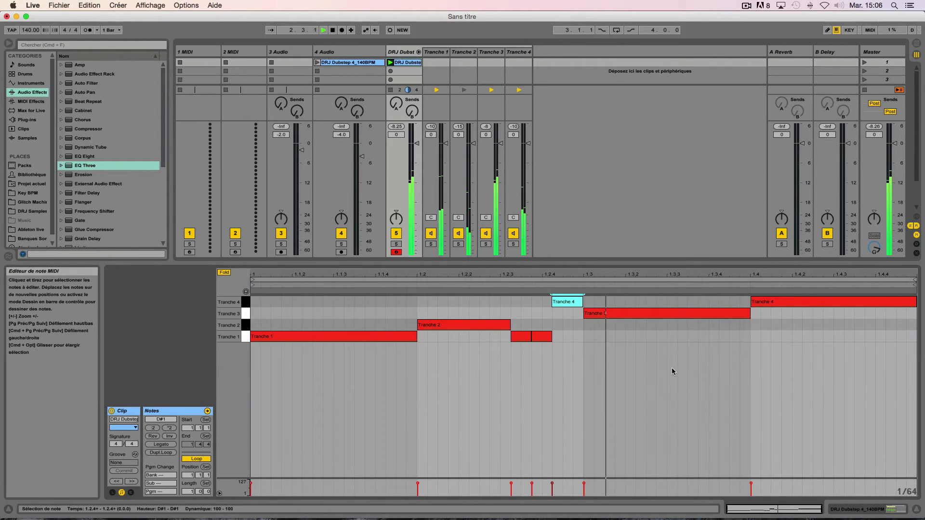
key("space")
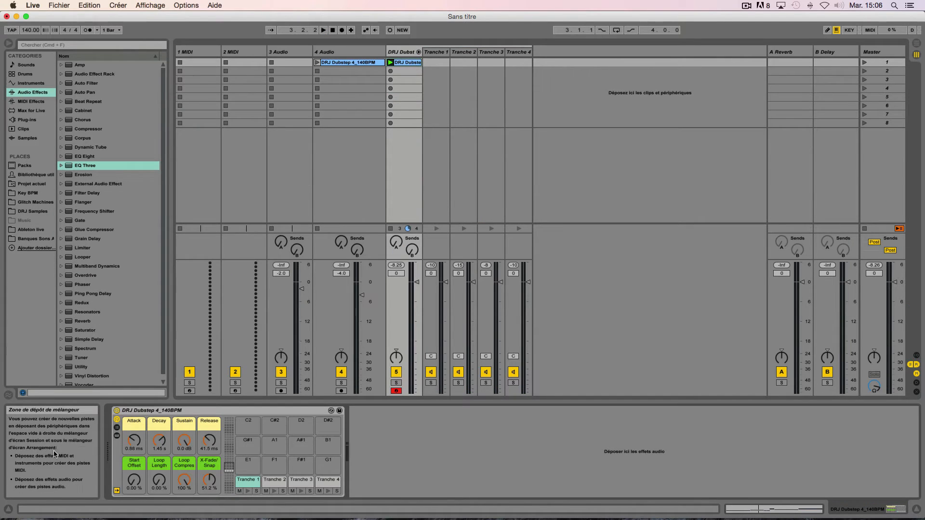
Step: Show the Drum Rack's chain list and devices, and examine the sample region used by each of the four slices
left_click(116, 436)
left_click(117, 437)
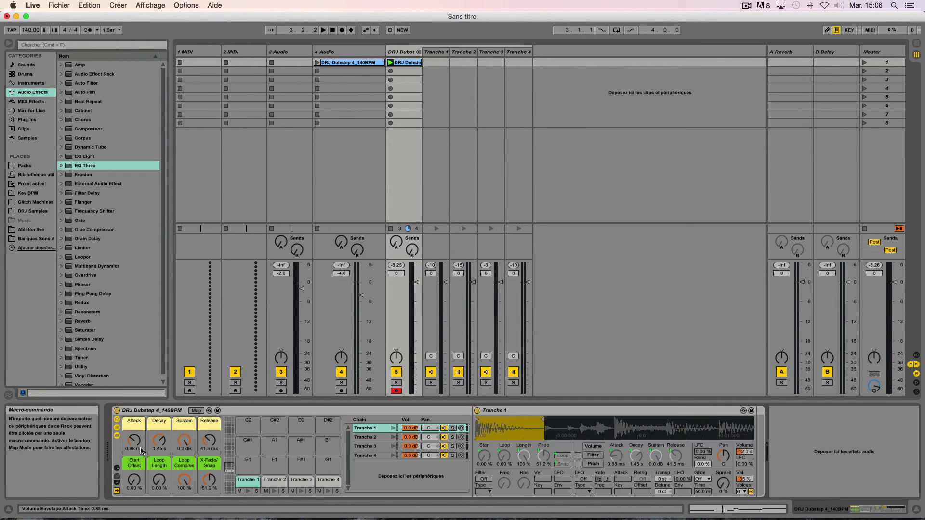
left_click(375, 438)
left_click(375, 446)
left_click(377, 455)
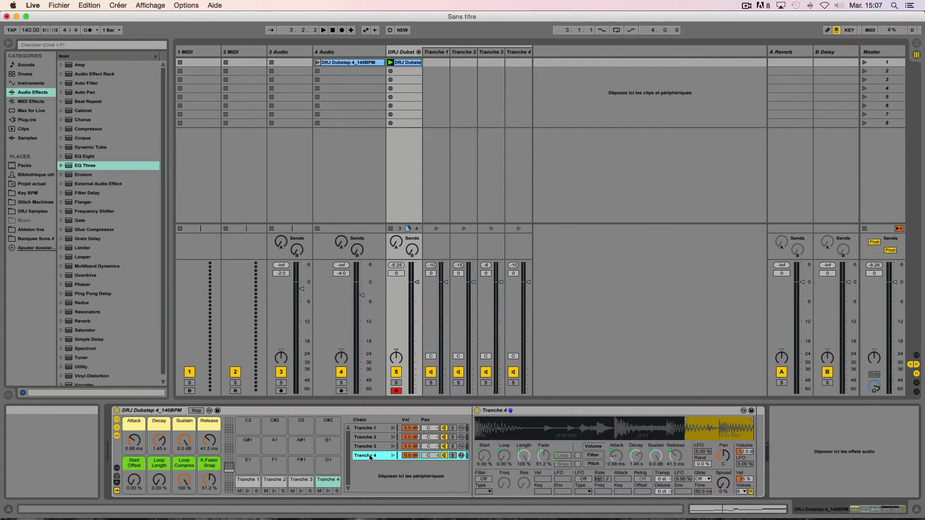
left_click(373, 428)
left_click(373, 437)
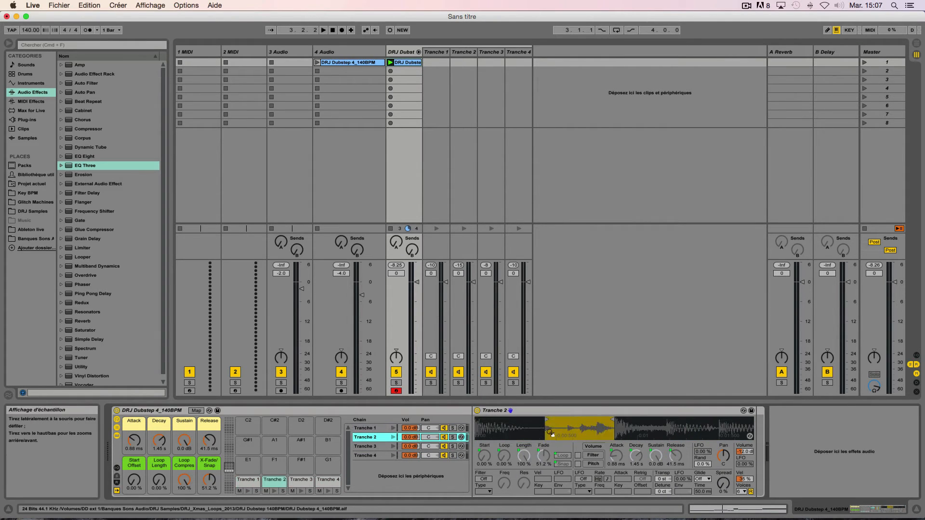
left_click(375, 446)
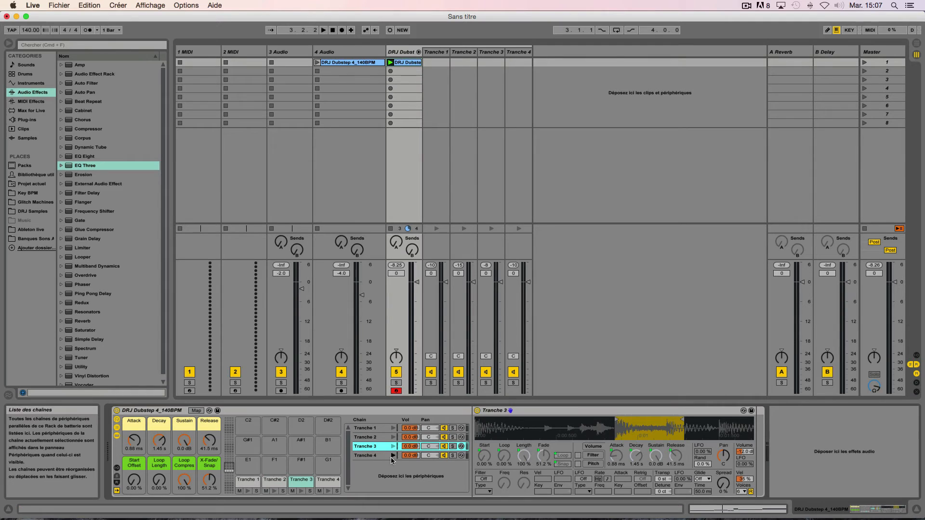
left_click(371, 455)
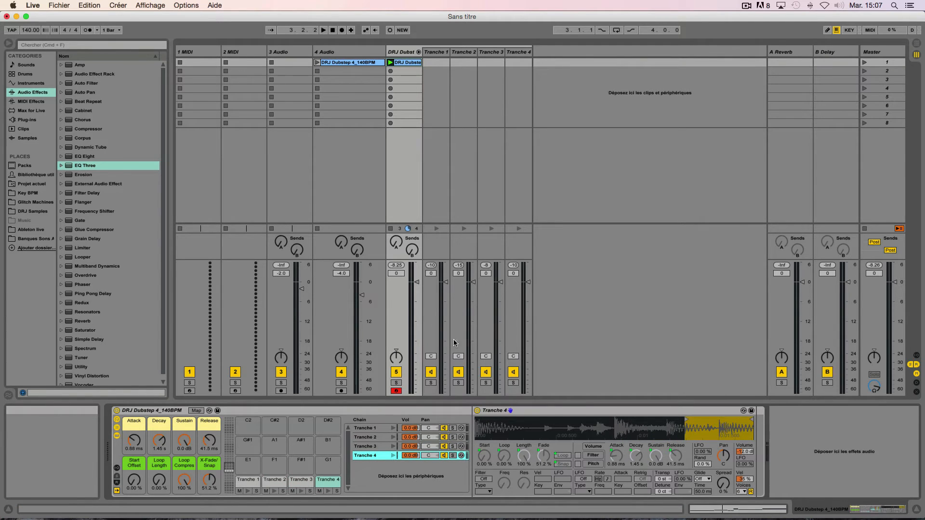
left_click(436, 90)
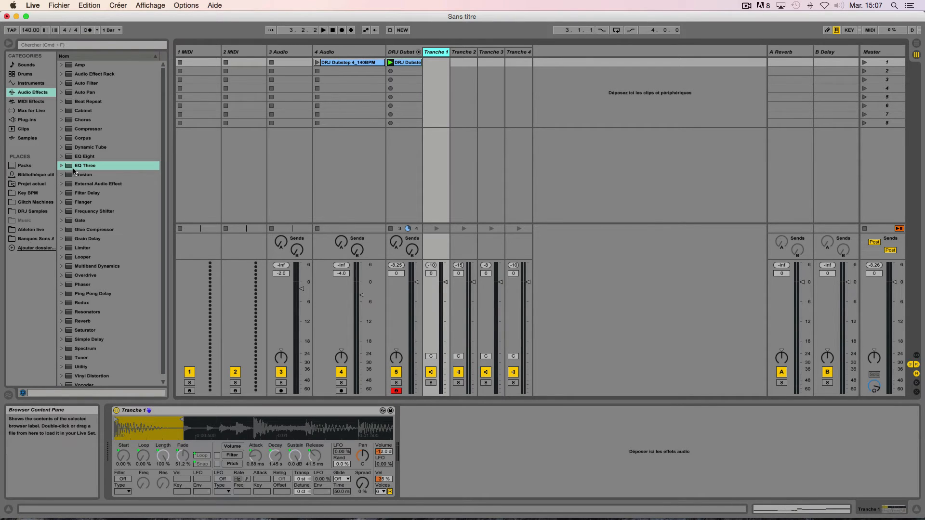
left_click_drag(69, 167, 222, 169)
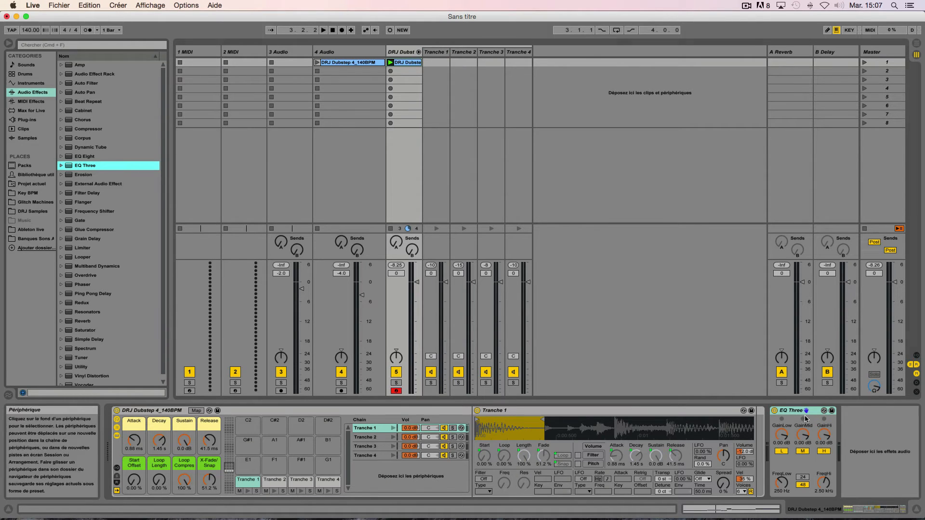
key("super+z")
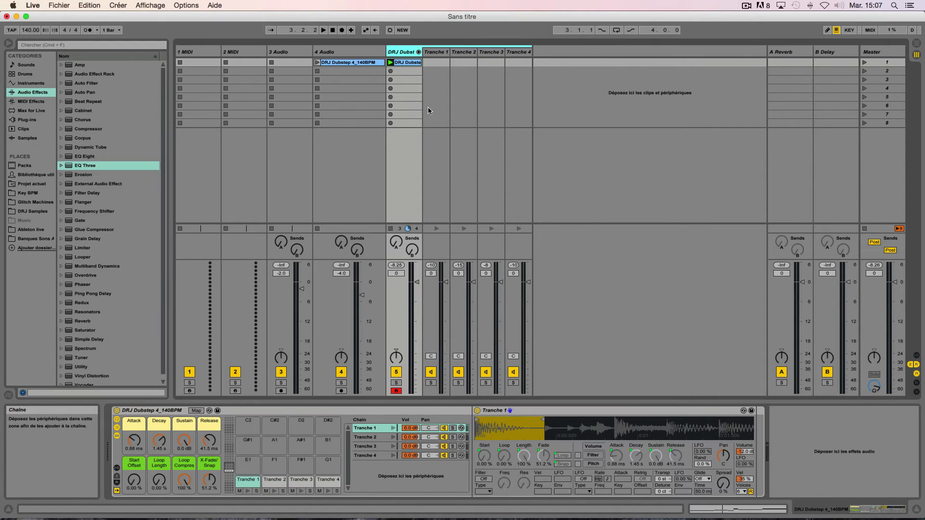
Step: Add an EQ Three after the sampler in the Drum Rack's Tranche 1 chain
left_click(434, 52)
left_click(406, 53)
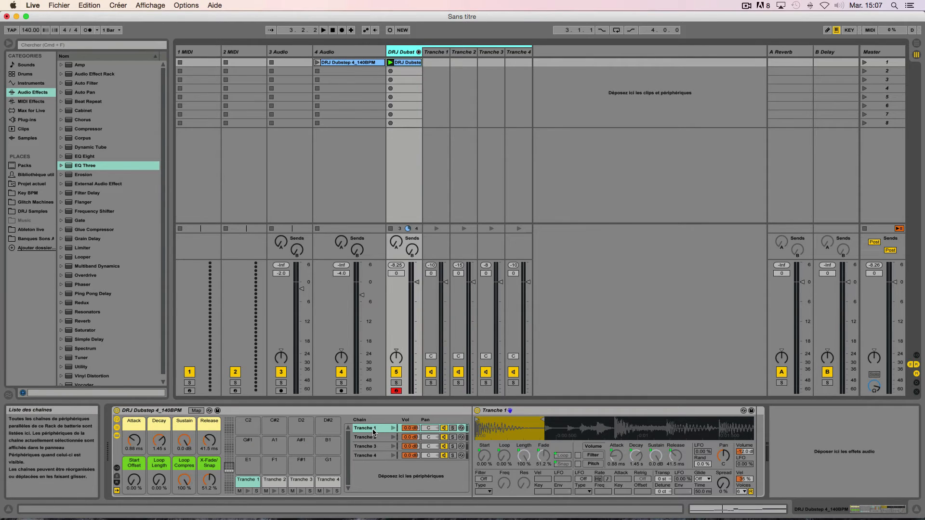
left_click(371, 429)
left_click_drag(77, 166, 738, 447)
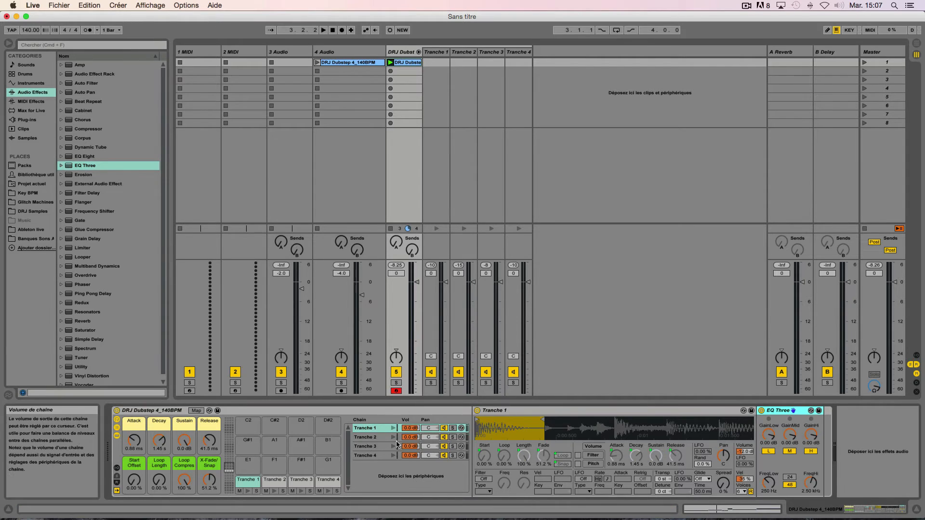
Step: Add an EQ Three to each of the Tranche 2, Tranche 3 and Tranche 4 chains, and check the devices of all four chains
left_click(369, 438)
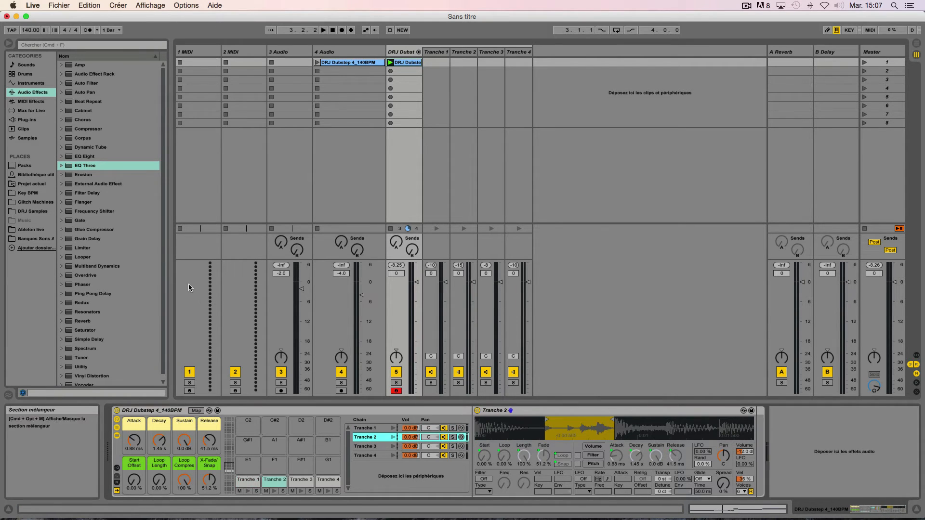
left_click_drag(83, 166, 229, 203)
left_click_drag(751, 438, 760, 441)
left_click(80, 169)
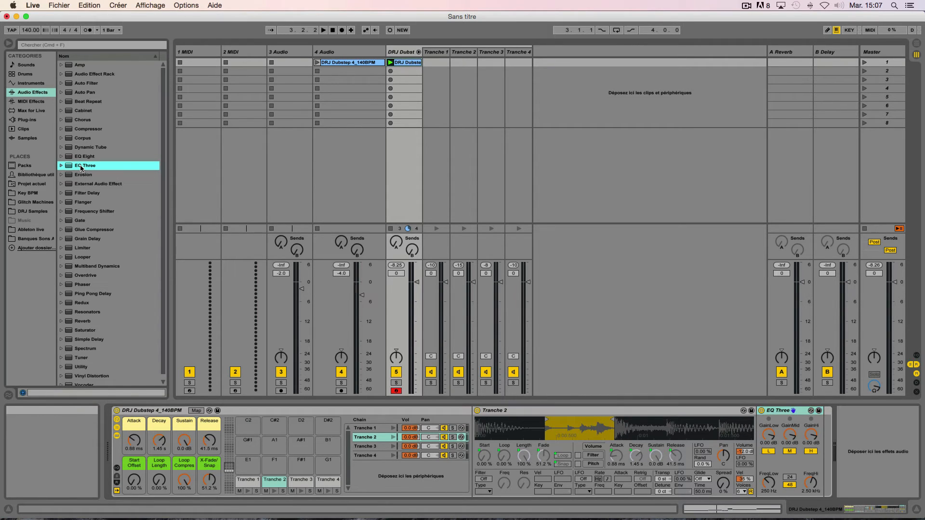
left_click_drag(318, 409, 366, 446)
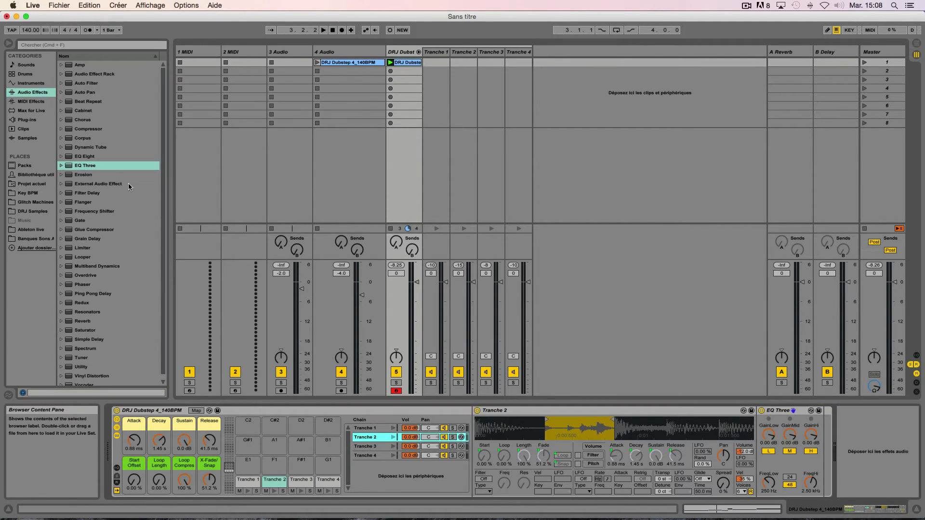
left_click_drag(85, 167, 371, 454)
left_click(371, 428)
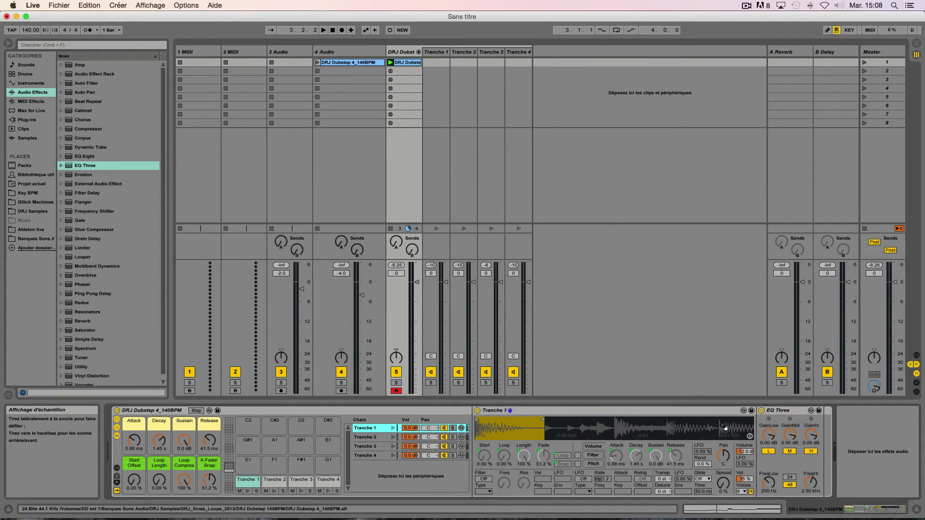
left_click(370, 437)
left_click(370, 446)
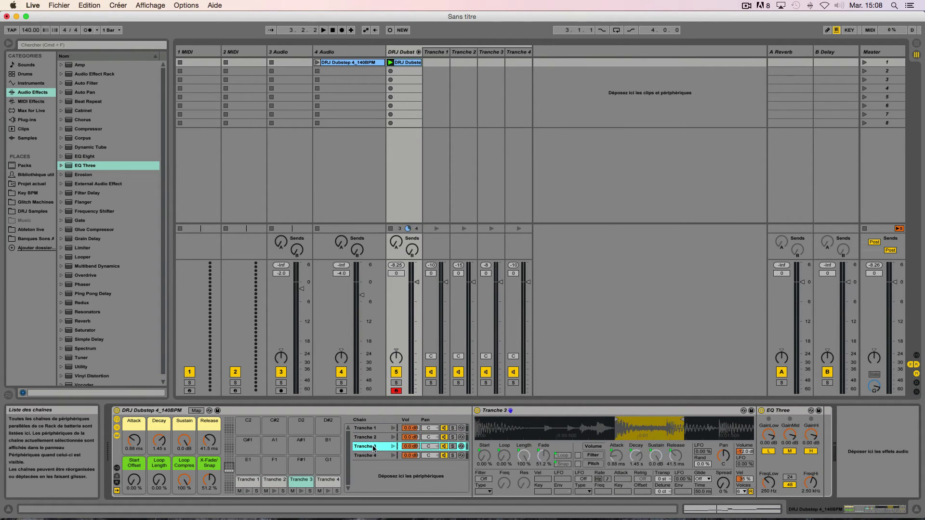
left_click(372, 456)
left_click(372, 429)
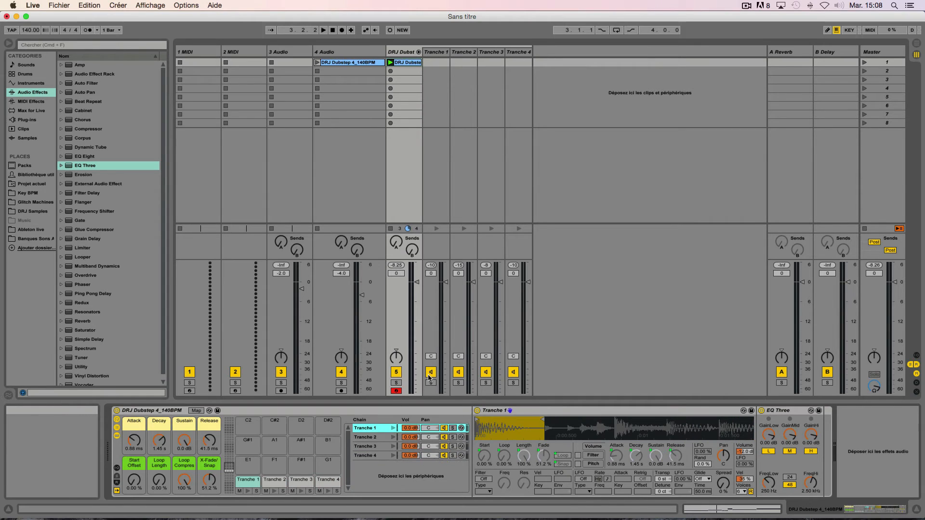
Step: Turn off the mid band in Tranche 1's EQ Three, and the low and high bands in Tranche 2's EQ Three
left_click(432, 67)
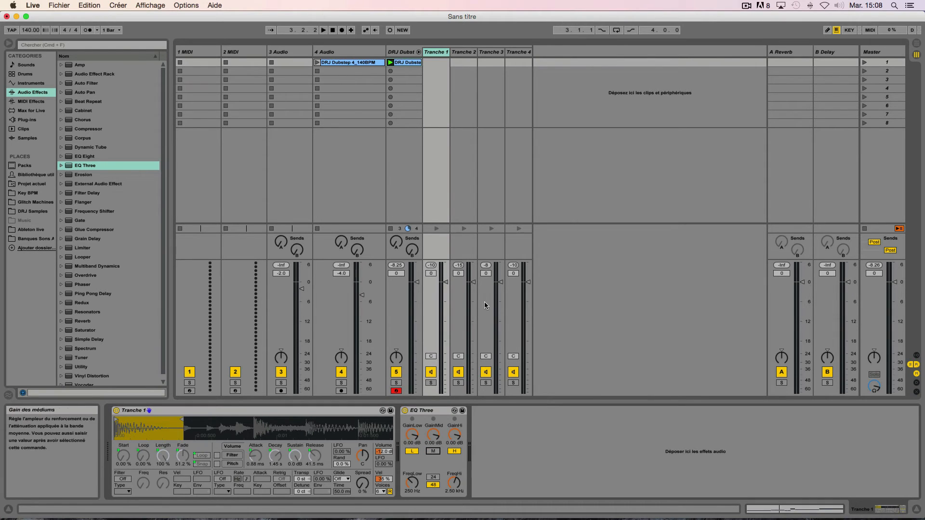
left_click(465, 53)
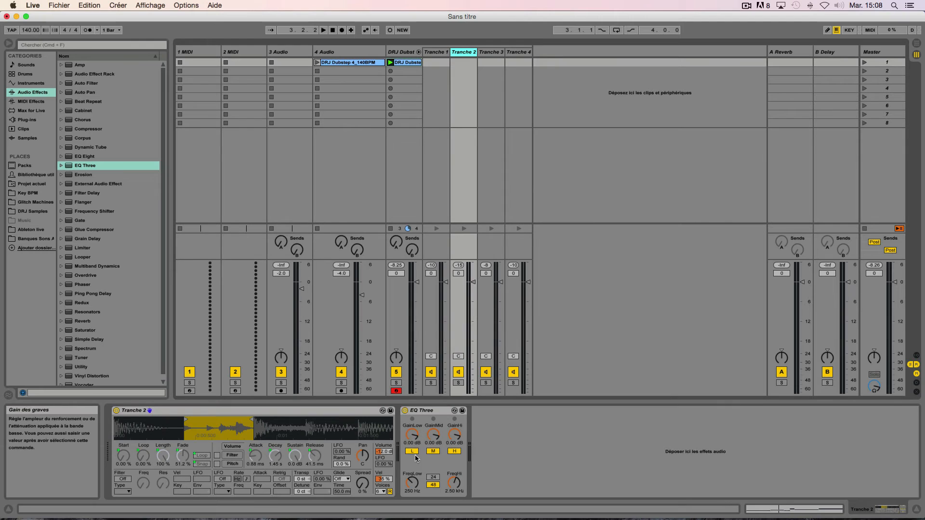
left_click(412, 452)
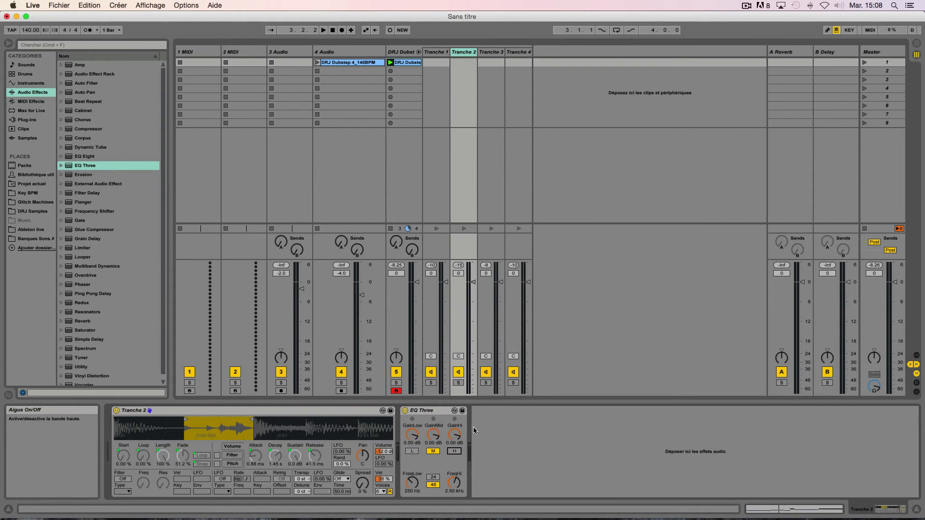
Step: Turn off the mid and high bands in Tranche 3's EQ Three, and the low and mid bands in Tranche 4's EQ Three
left_click(442, 117)
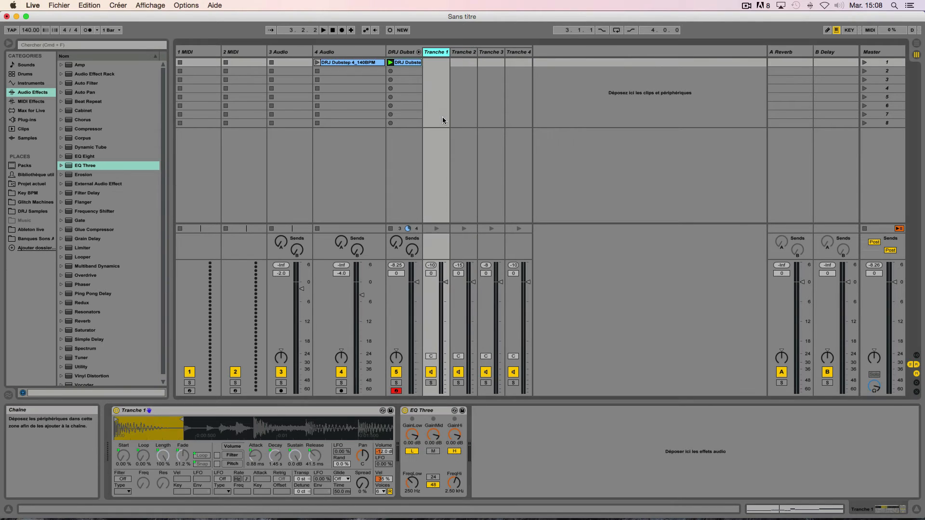
left_click(466, 113)
left_click(495, 114)
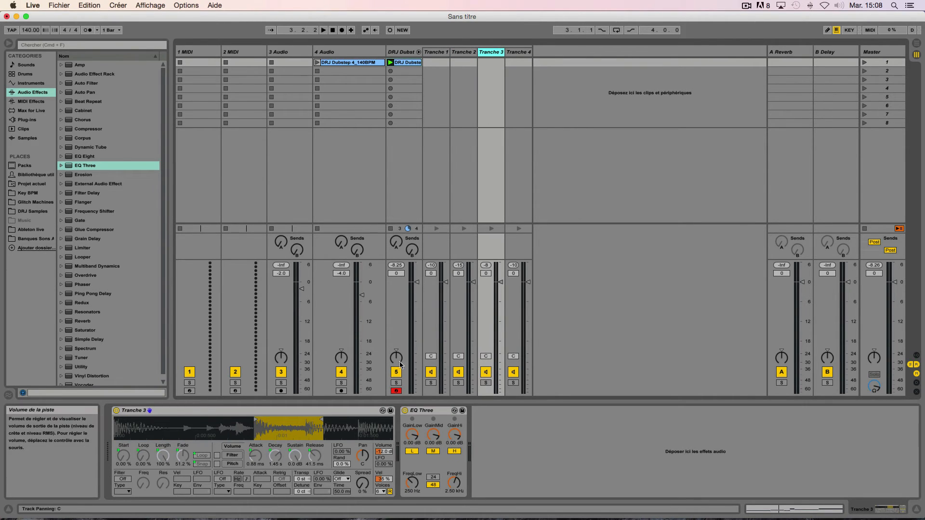
left_click(435, 453)
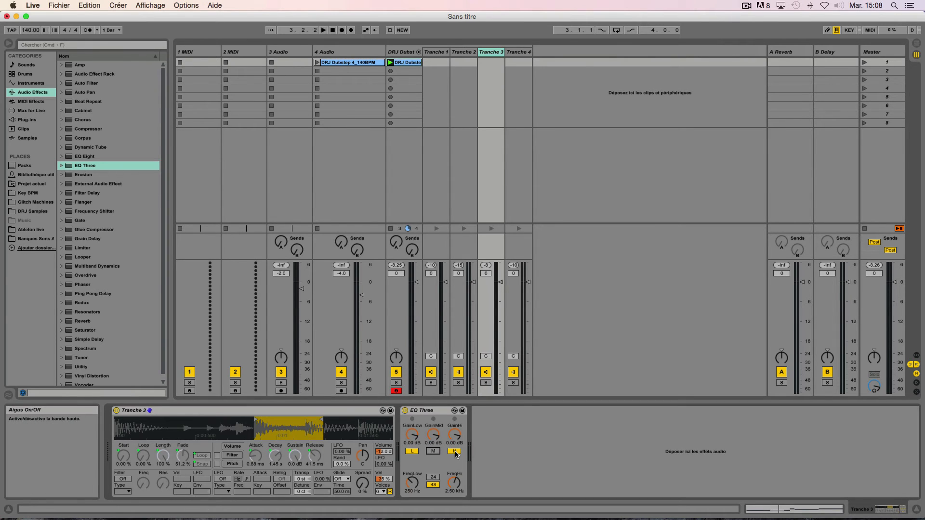
left_click(516, 202)
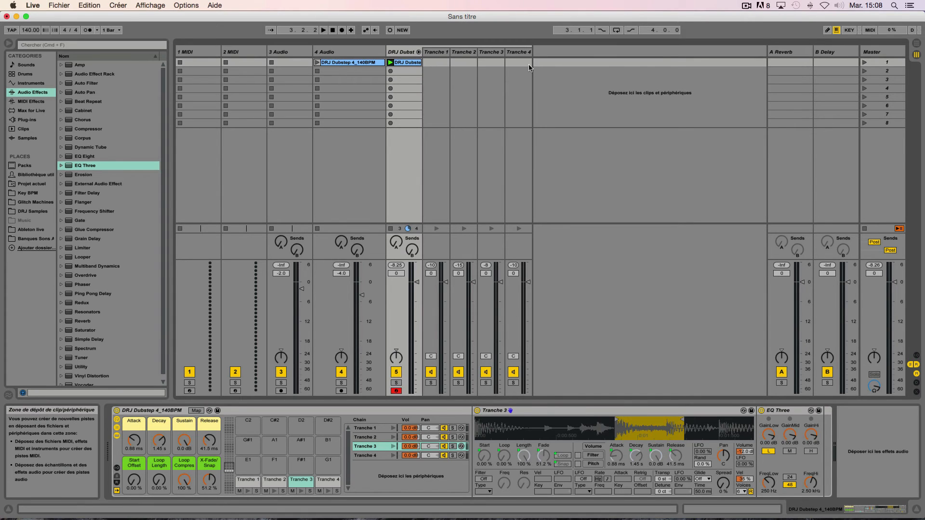
left_click(521, 52)
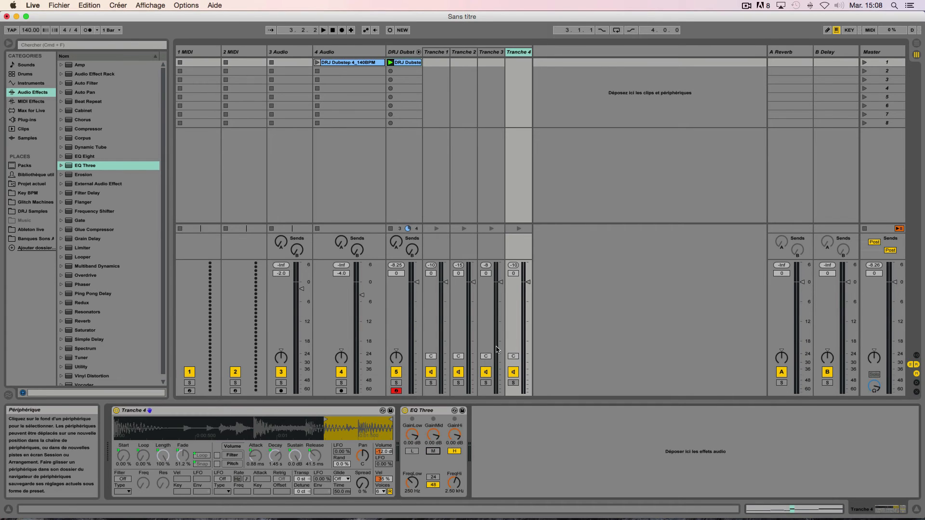
Step: Play the sliced clip and turn the low band back on in Tranche 2's EQ Three, keeping its high band off
left_click(390, 63)
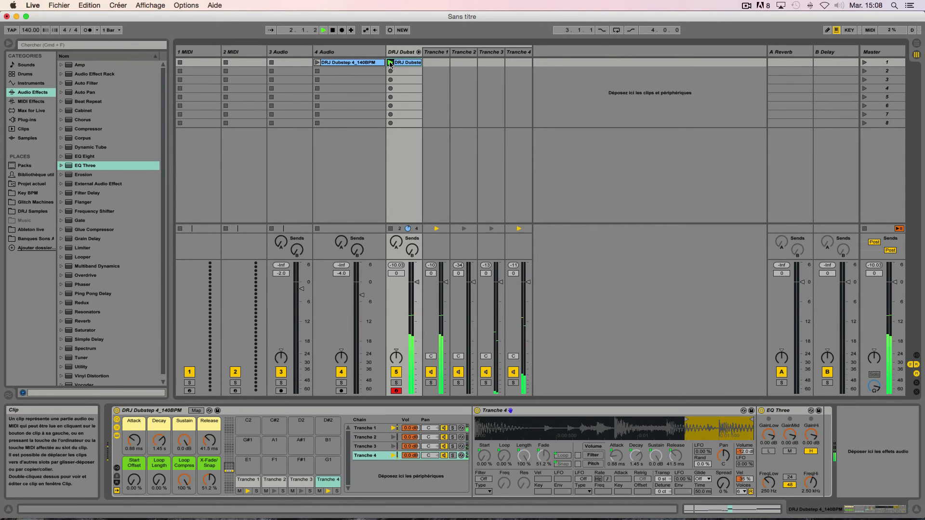
left_click(435, 52)
left_click(462, 52)
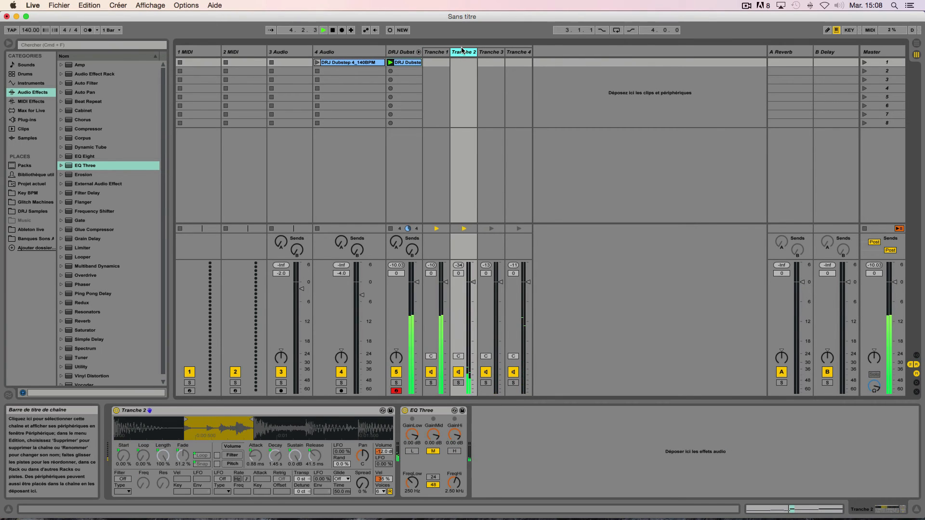
left_click(442, 54)
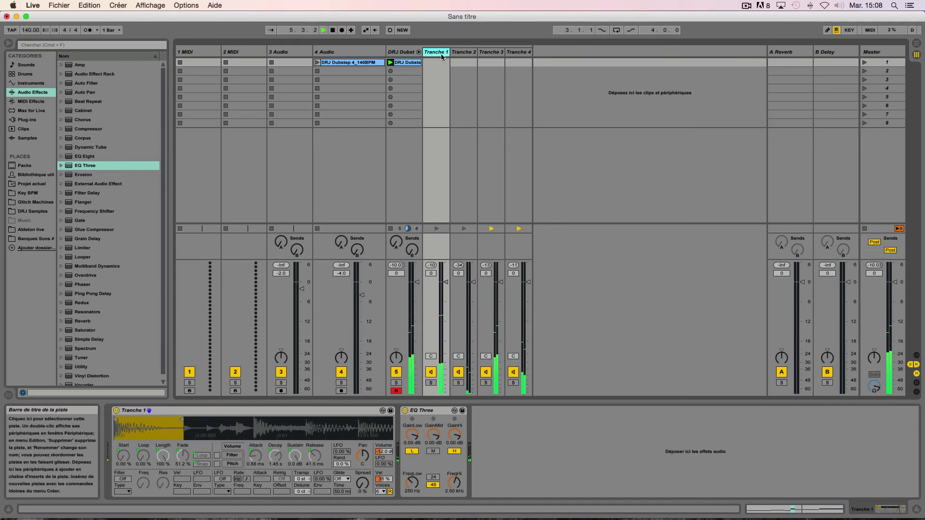
left_click(471, 90)
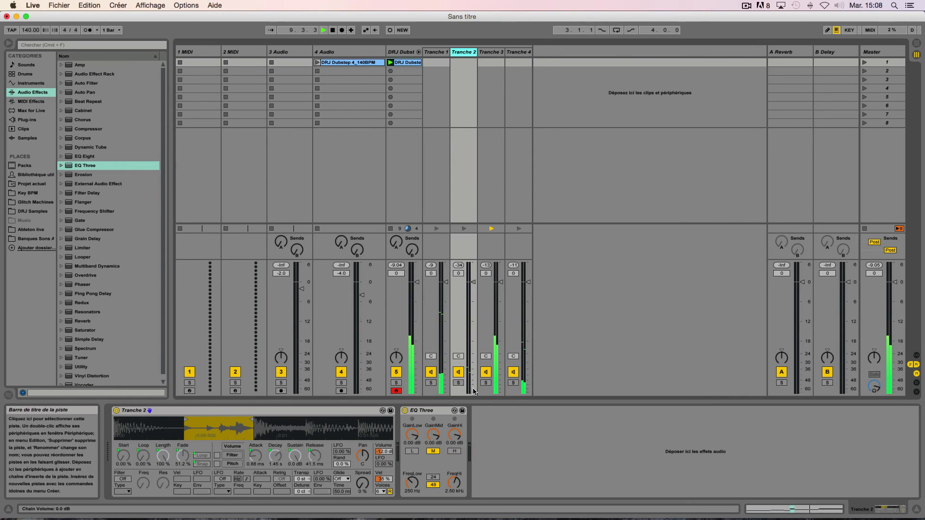
left_click(453, 451)
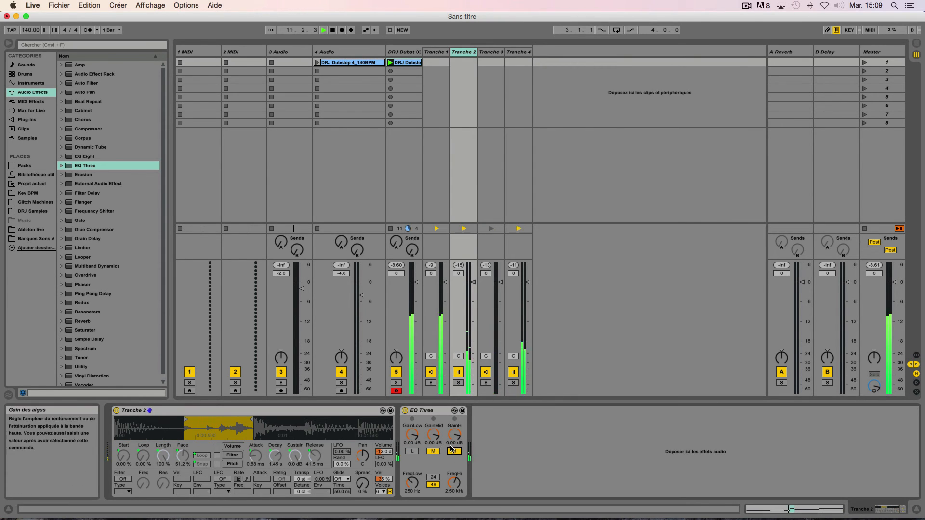
left_click(412, 452)
left_click(455, 451)
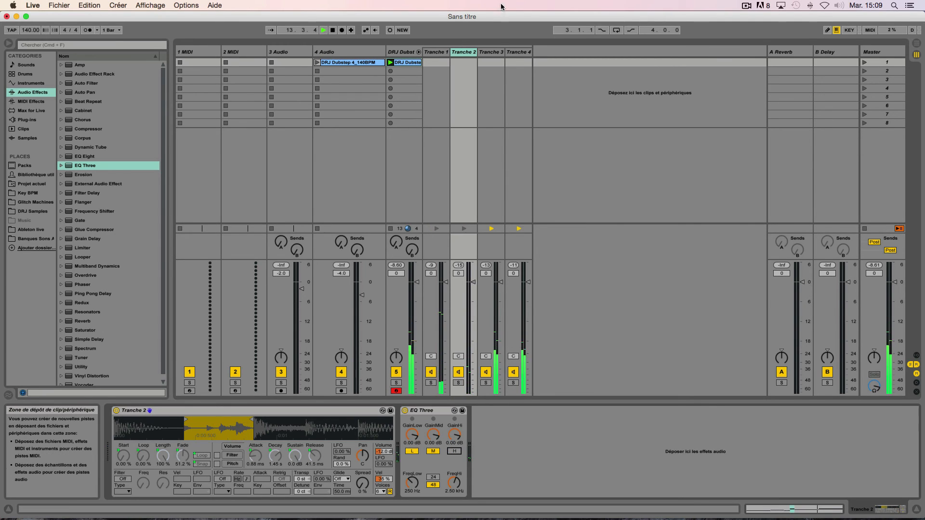
Step: Try out the low gain of Tranche 3's EQ Three and the high gain of Tranche 4's during playback, and return to the rack's Tranche 1 chain
left_click(493, 111)
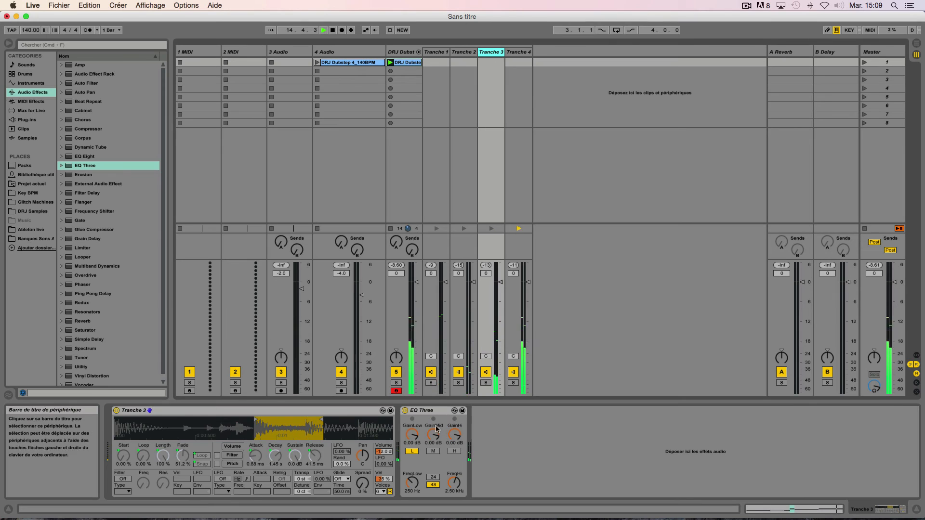
left_click_drag(412, 435, 411, 446)
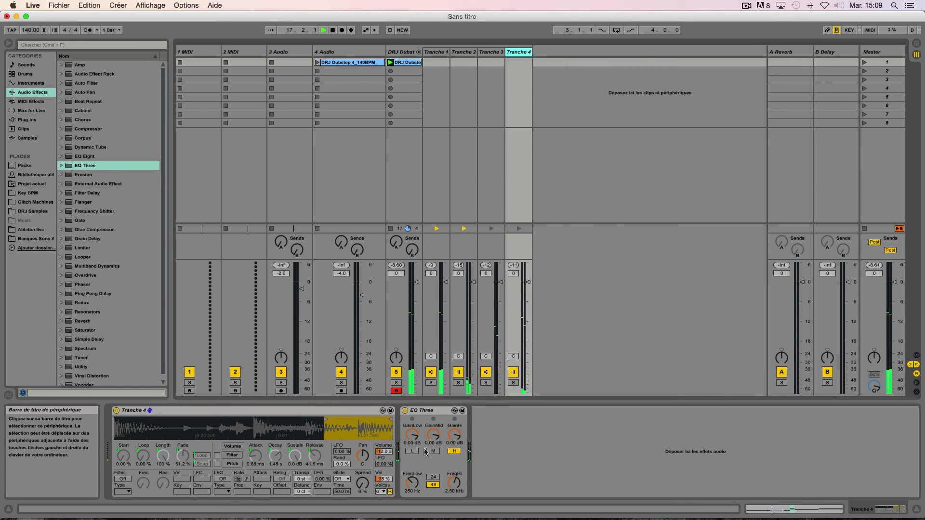
left_click_drag(455, 435, 461, 424)
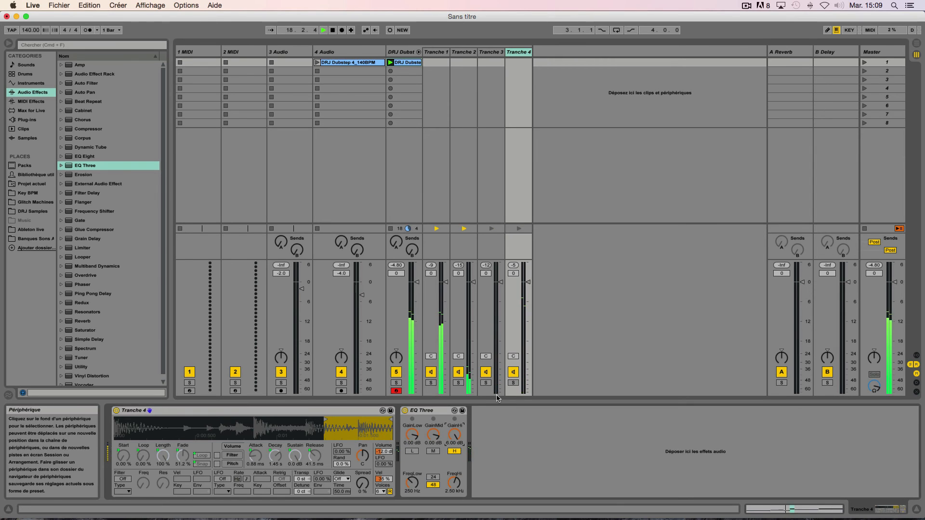
key("space")
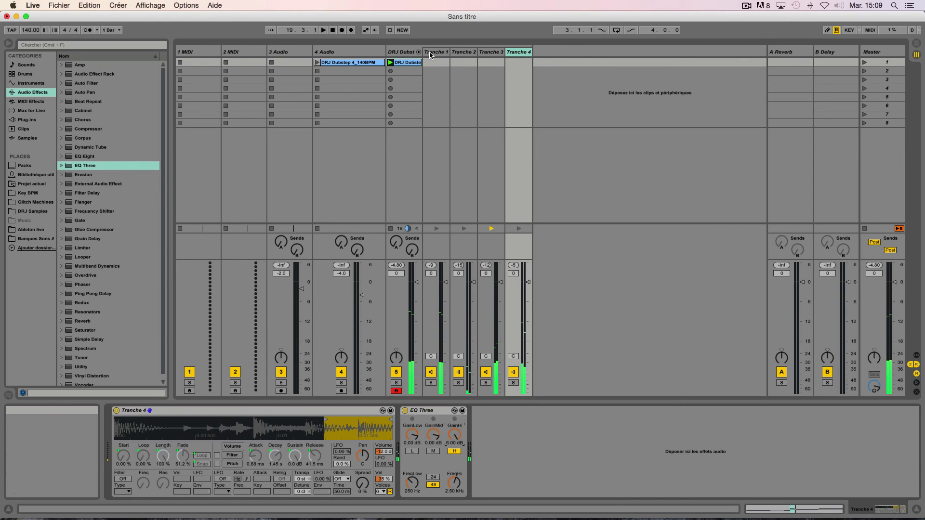
left_click(409, 73)
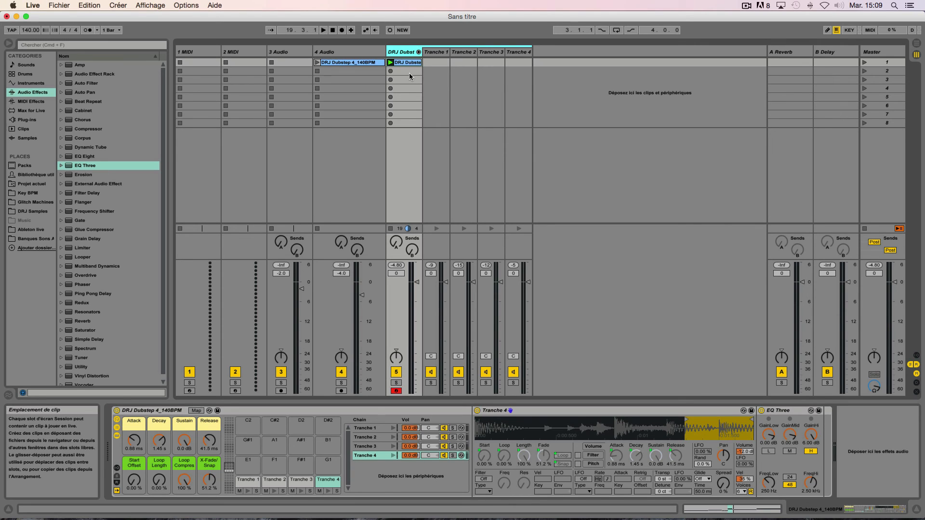
left_click(369, 429)
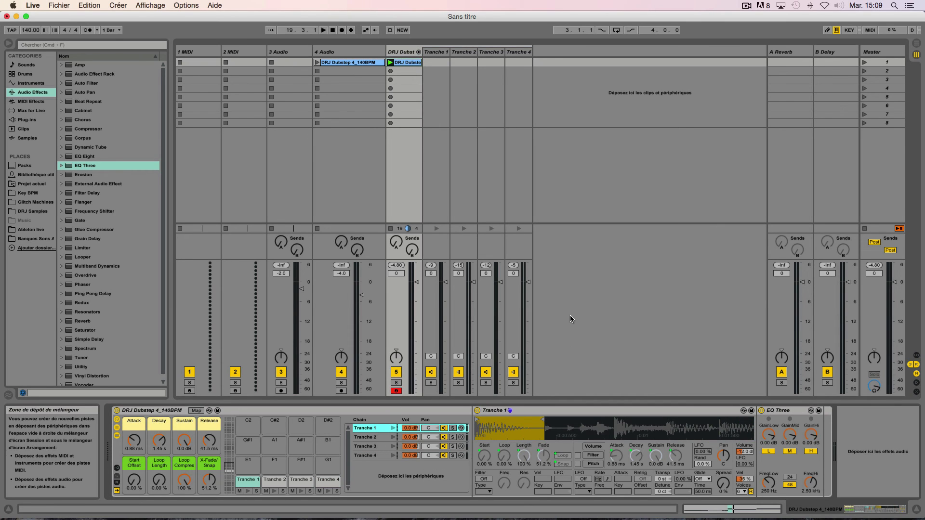